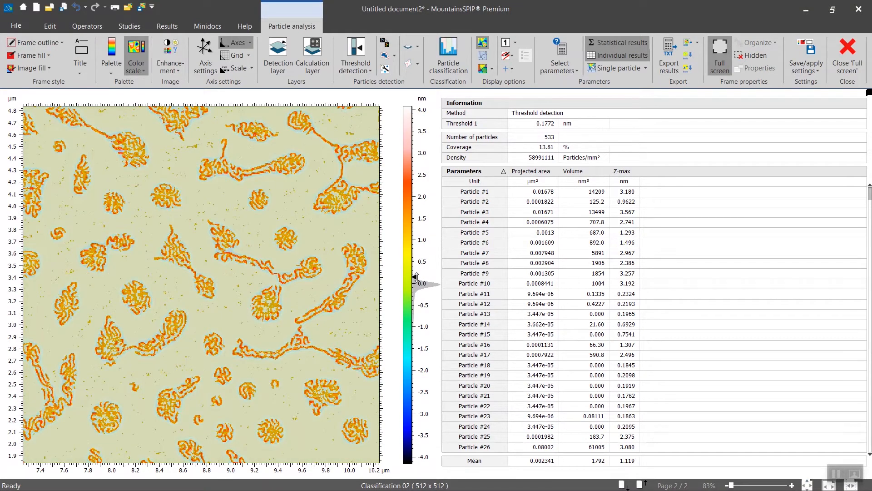
Set the particle detection threshold to about 0.2085 nm and turn on skeletons for the detected particles.
{"action": "left_click_drag", "start_coordinate": [416, 275], "coordinate": [416, 274]}
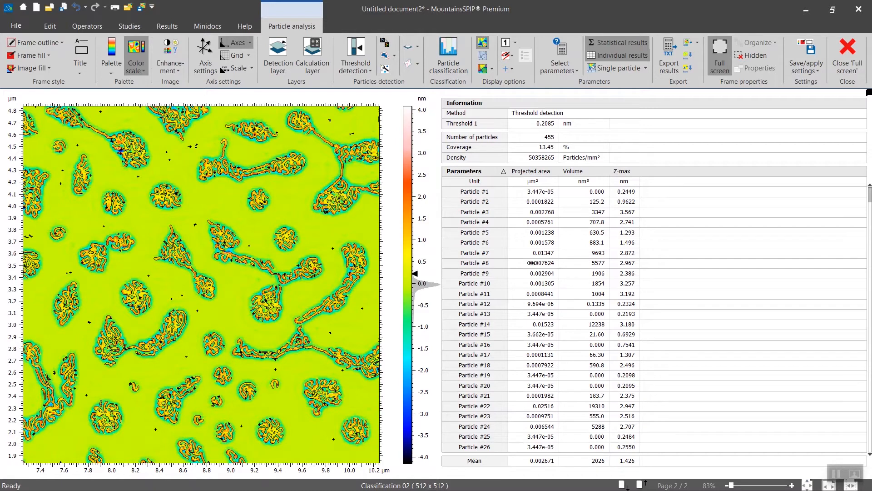
{"action": "left_click", "coordinate": [407, 69]}
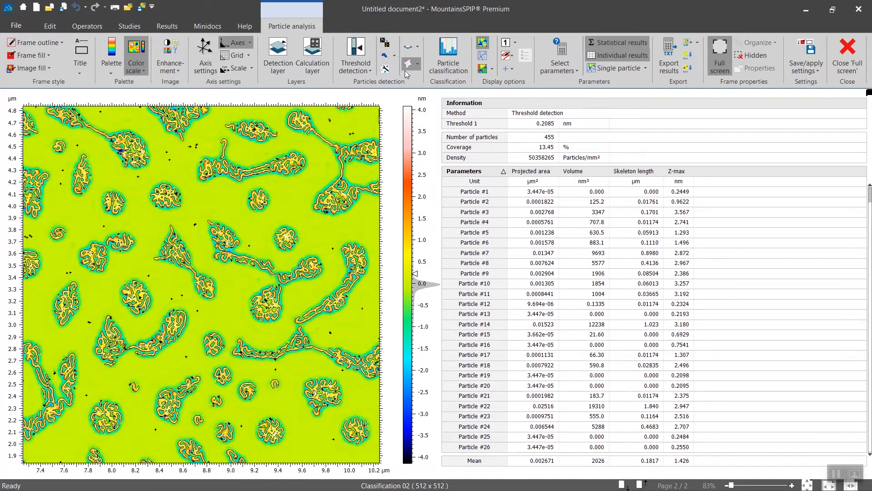
{"action": "scroll", "coordinate": [229, 282], "scroll_direction": "up", "scroll_amount": 8}
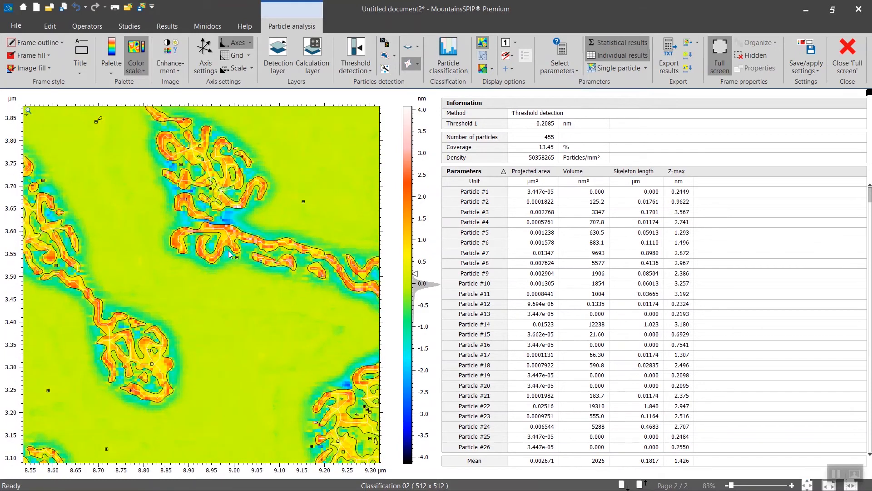
{"action": "scroll", "coordinate": [229, 254], "scroll_direction": "up", "scroll_amount": 4}
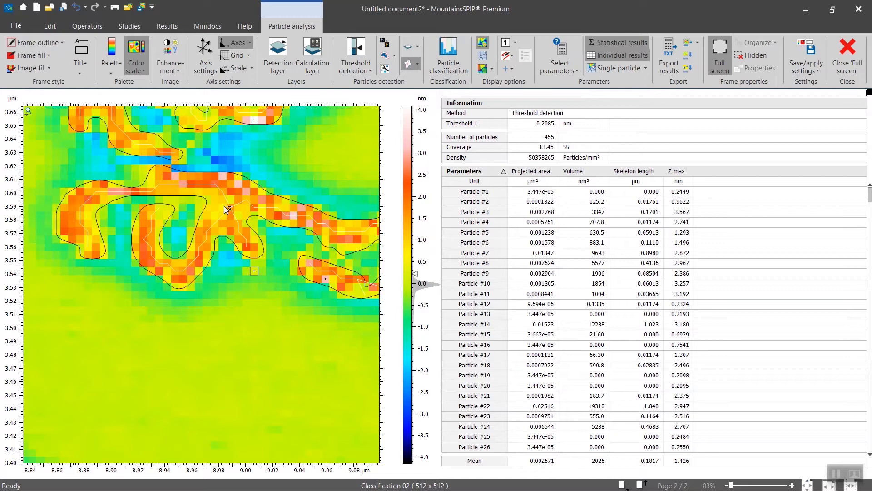
{"action": "scroll", "coordinate": [268, 195], "scroll_direction": "down", "scroll_amount": 5}
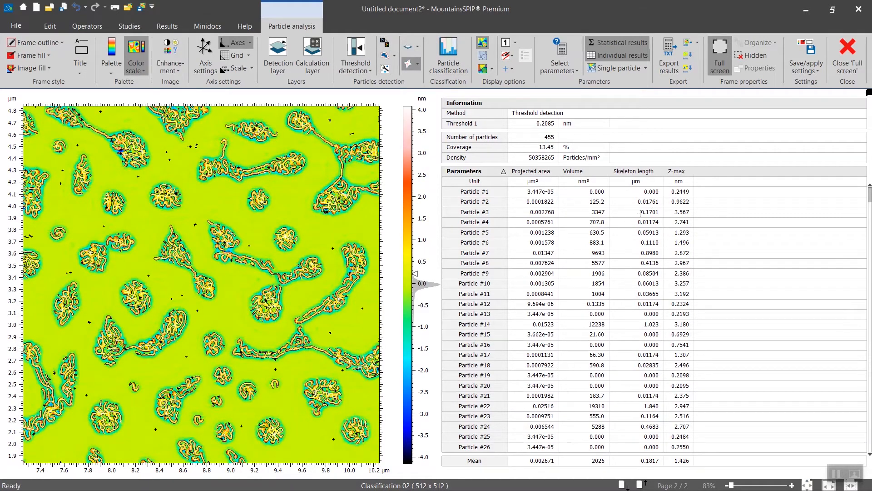
Open the particle classification settings and rename the default classification as Projected Area.
{"action": "left_click", "coordinate": [451, 49]}
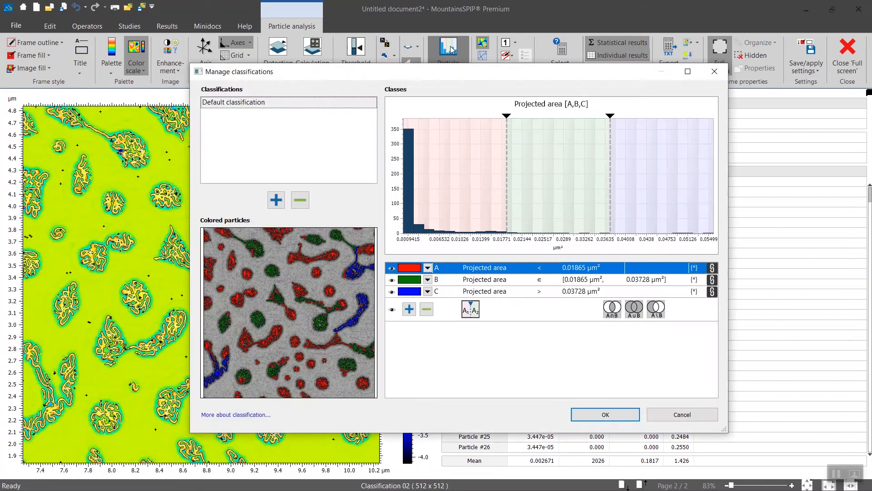
{"action": "left_click_drag", "start_coordinate": [434, 71], "coordinate": [474, 83]}
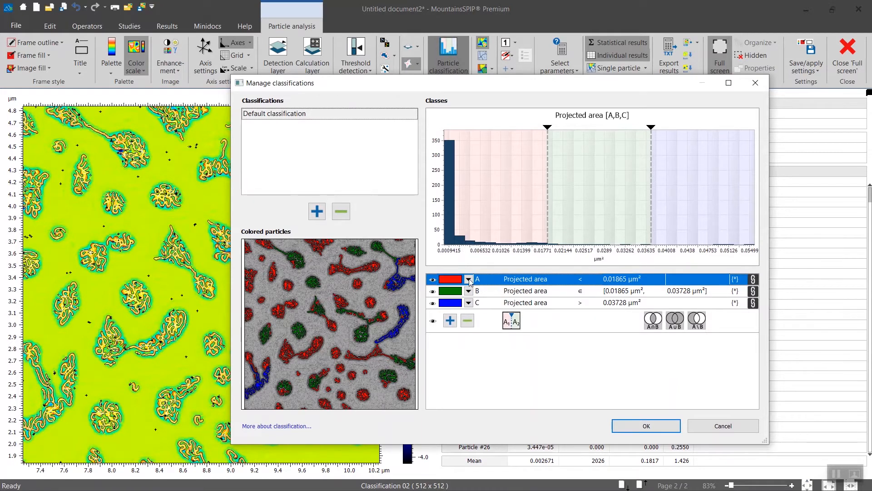
{"action": "left_click", "coordinate": [302, 116]}
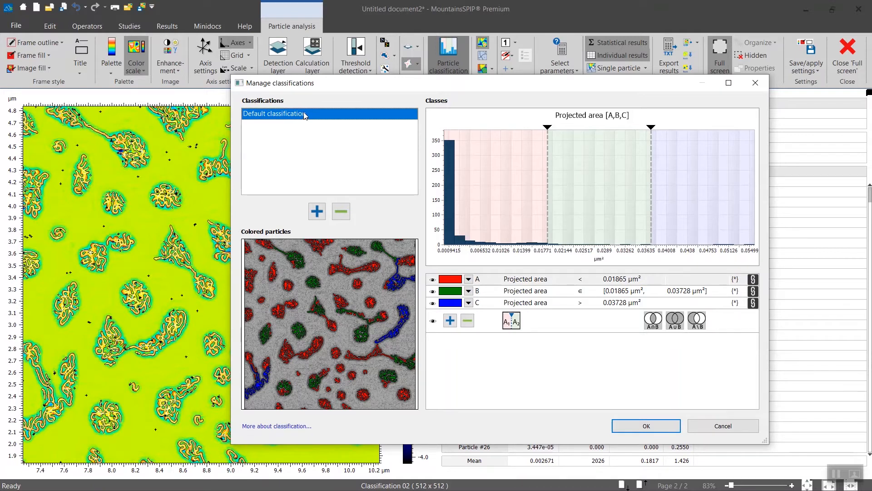
{"action": "left_click", "coordinate": [299, 116]}
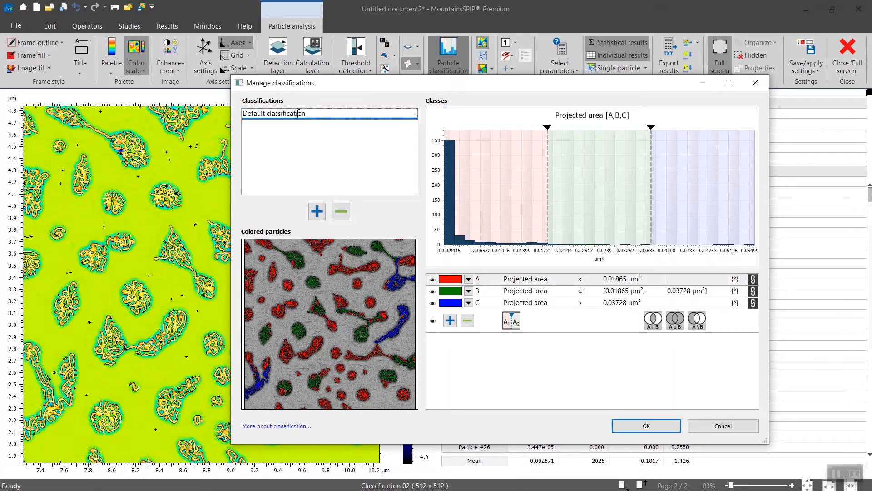
{"action": "left_click_drag", "start_coordinate": [308, 115], "coordinate": [236, 114]}
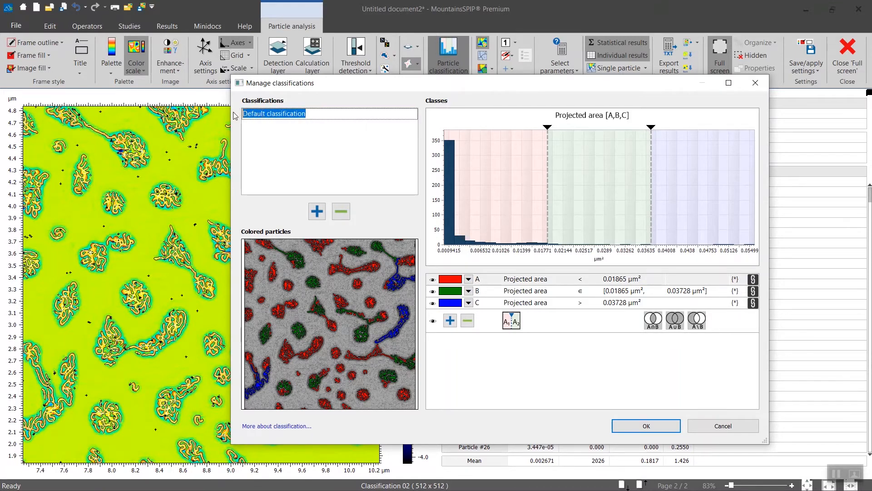
{"action": "type", "text": "Projecte"}
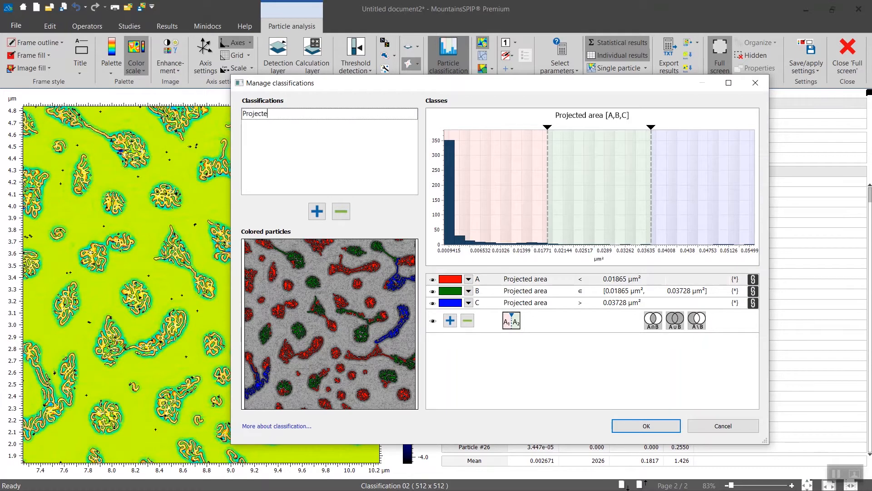
{"action": "type", "text": "d Area"}
{"action": "key", "text": "Return"}
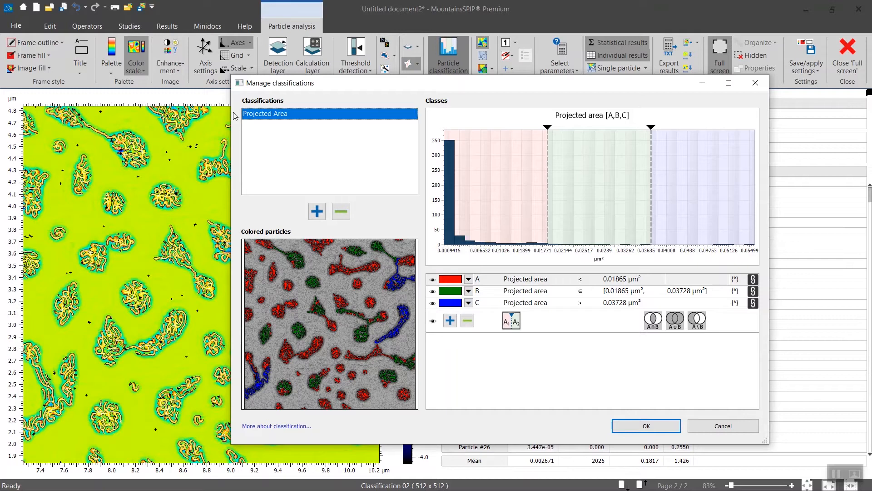
Add a second classification named Fiber Length.
{"action": "left_click", "coordinate": [317, 211]}
{"action": "left_click", "coordinate": [269, 123]}
{"action": "left_click_drag", "start_coordinate": [299, 124], "coordinate": [233, 124]}
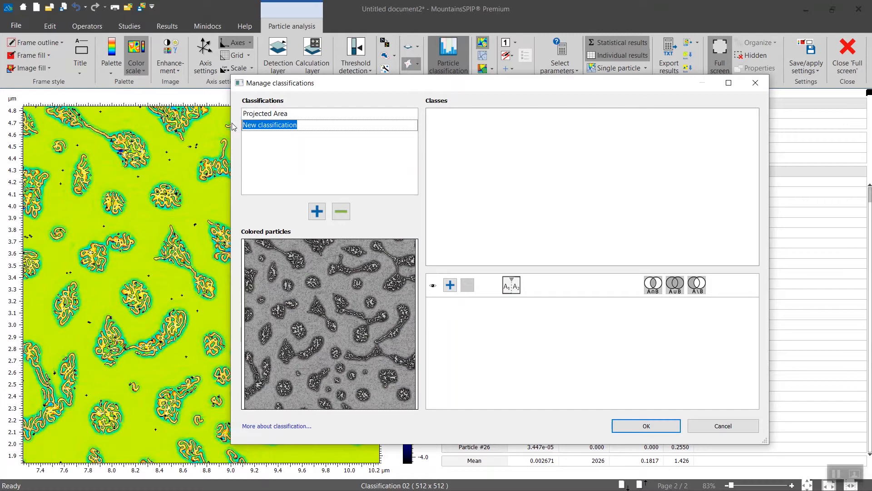
{"action": "type", "text": "Fiber"}
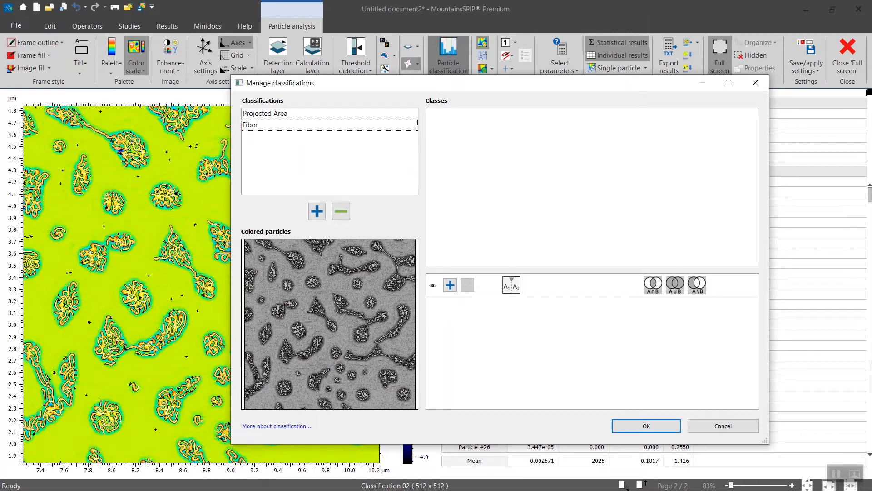
{"action": "type", "text": " Length"}
{"action": "key", "text": "Return"}
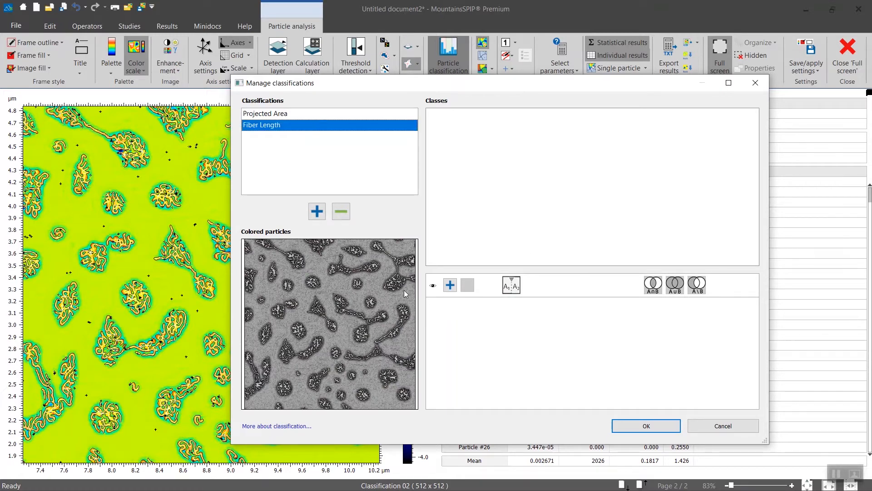
Add a projected-area class to the Fiber Length classification with a limit of about 0.0095 µm², and divide its histogram into finer bins.
{"action": "left_click_drag", "start_coordinate": [329, 87], "coordinate": [444, 80]}
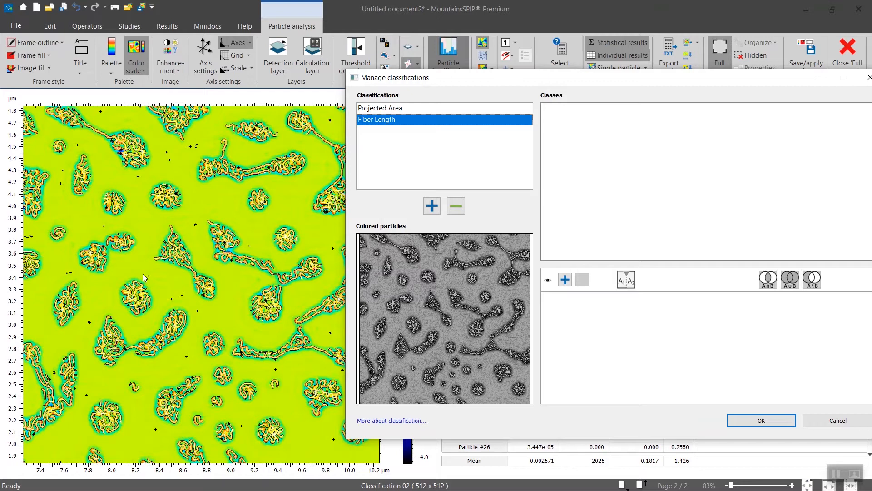
{"action": "left_click_drag", "start_coordinate": [537, 76], "coordinate": [446, 104]}
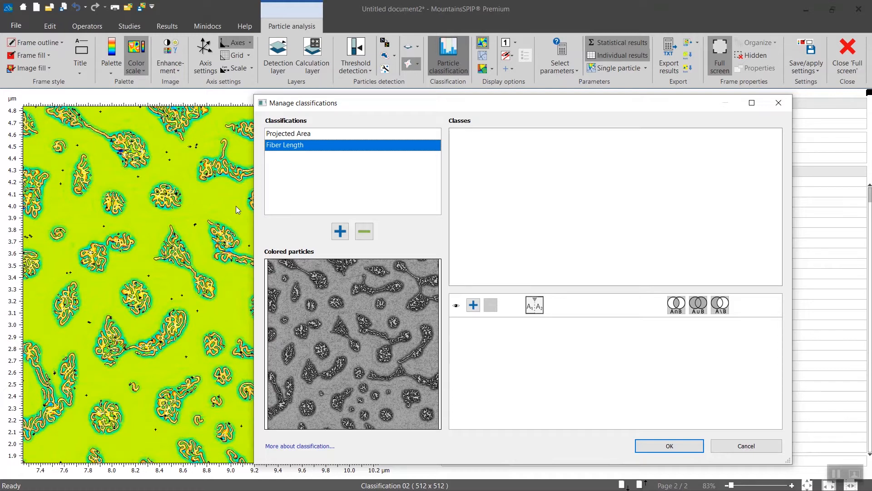
{"action": "left_click", "coordinate": [473, 305]}
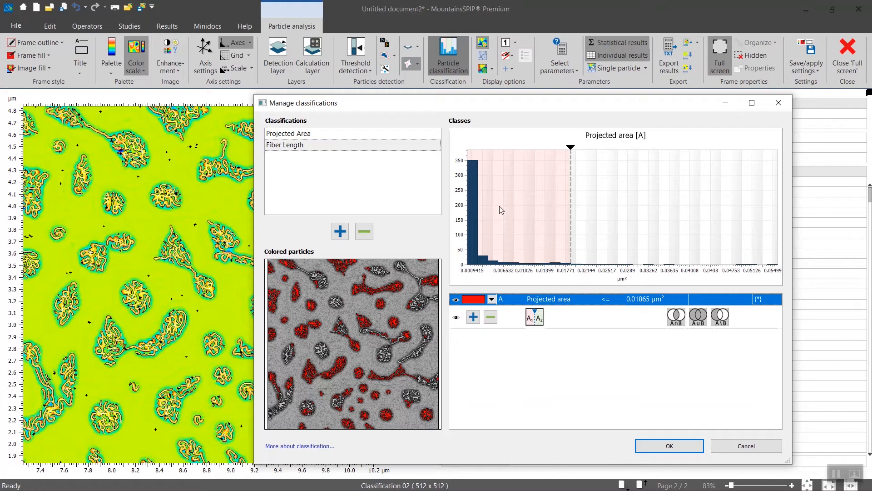
{"action": "left_click_drag", "start_coordinate": [569, 216], "coordinate": [500, 223]}
{"action": "scroll", "coordinate": [495, 221], "scroll_direction": "up", "scroll_amount": 1}
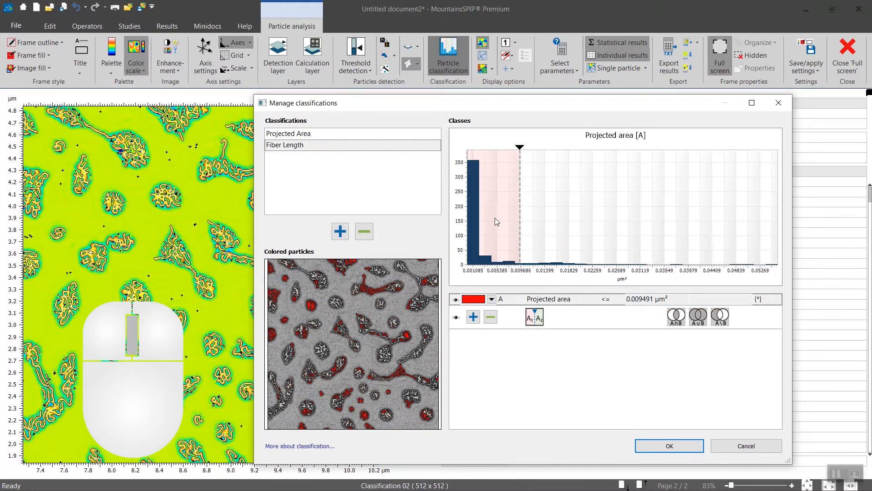
{"action": "scroll", "coordinate": [495, 222], "scroll_direction": "down", "scroll_amount": 17}
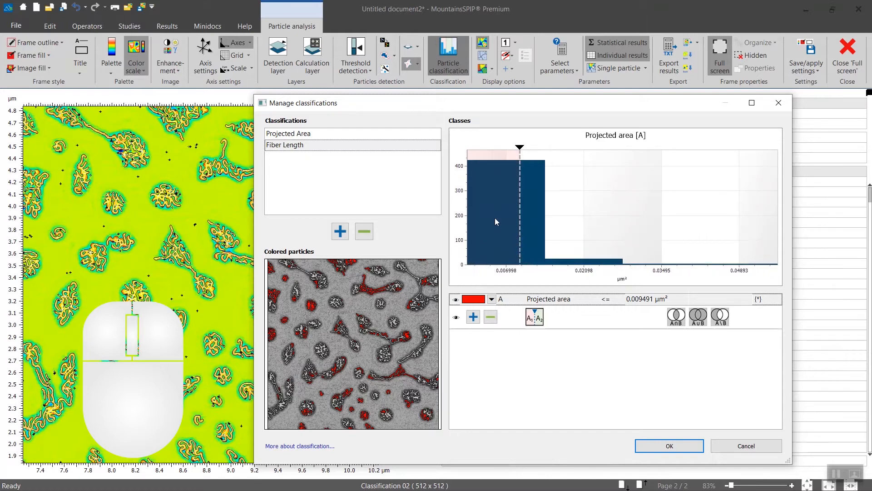
{"action": "scroll", "coordinate": [495, 220], "scroll_direction": "up", "scroll_amount": 18}
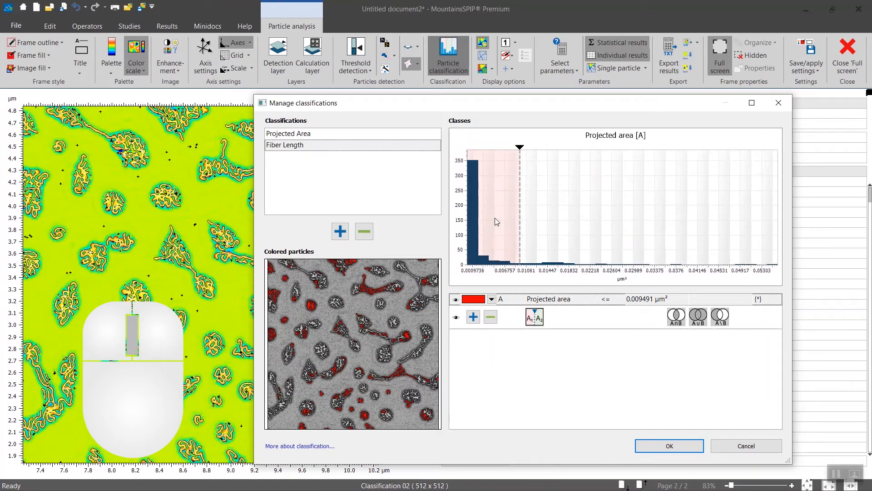
{"action": "scroll", "coordinate": [495, 218], "scroll_direction": "up", "scroll_amount": 14}
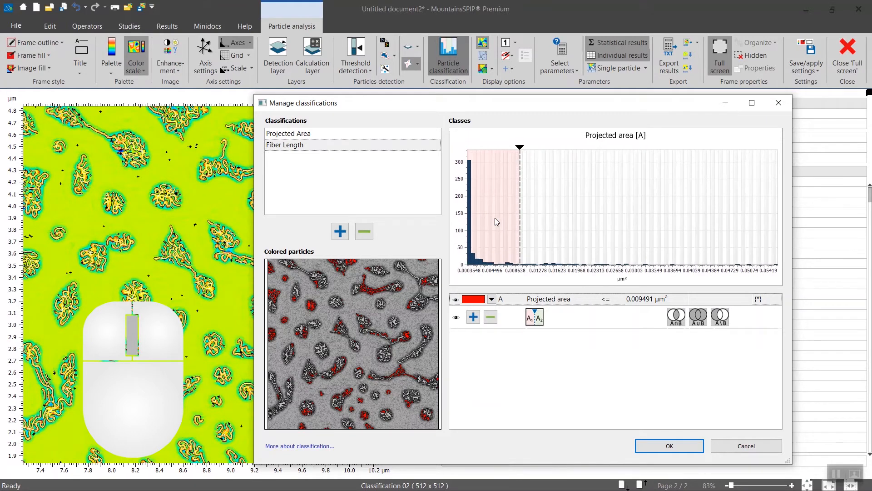
Lower class A's projected-area limit to about 0.00017 µm², checking the smallest colored particles in the preview.
{"action": "left_click_drag", "start_coordinate": [518, 220], "coordinate": [471, 227]}
{"action": "scroll", "coordinate": [307, 324], "scroll_direction": "up", "scroll_amount": 5}
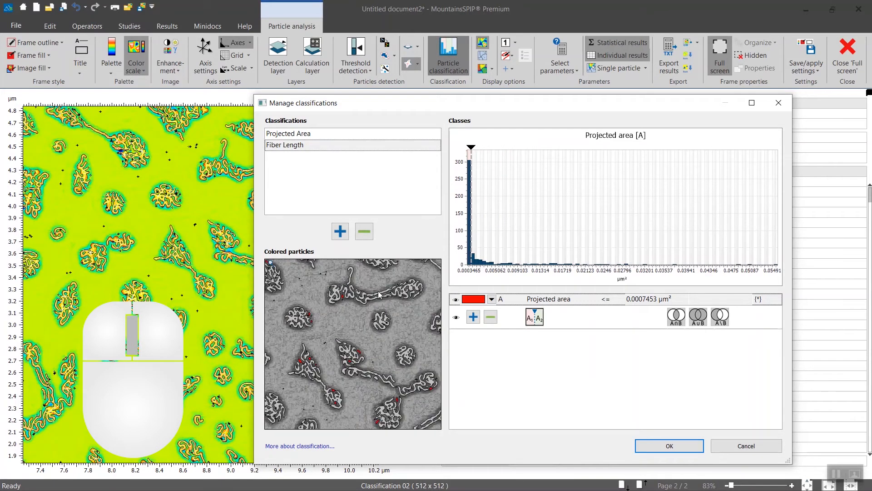
{"action": "scroll", "coordinate": [293, 358], "scroll_direction": "up", "scroll_amount": 4}
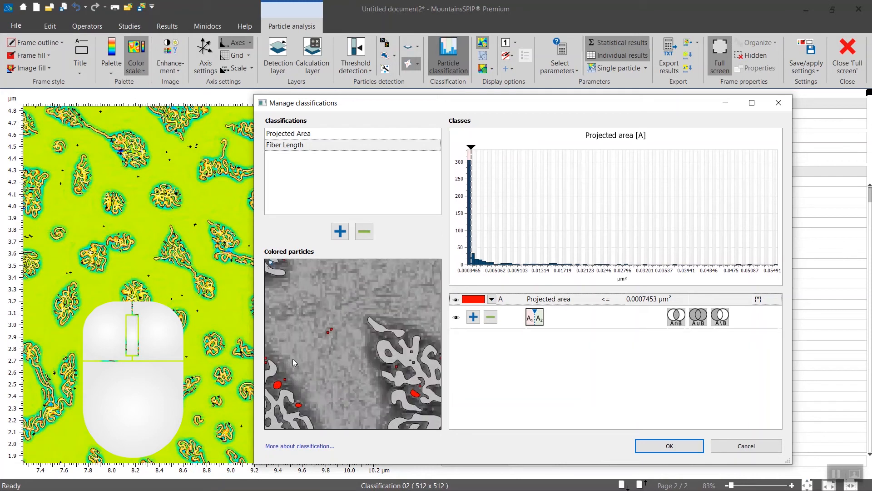
{"action": "left_click_drag", "start_coordinate": [471, 222], "coordinate": [468, 220]}
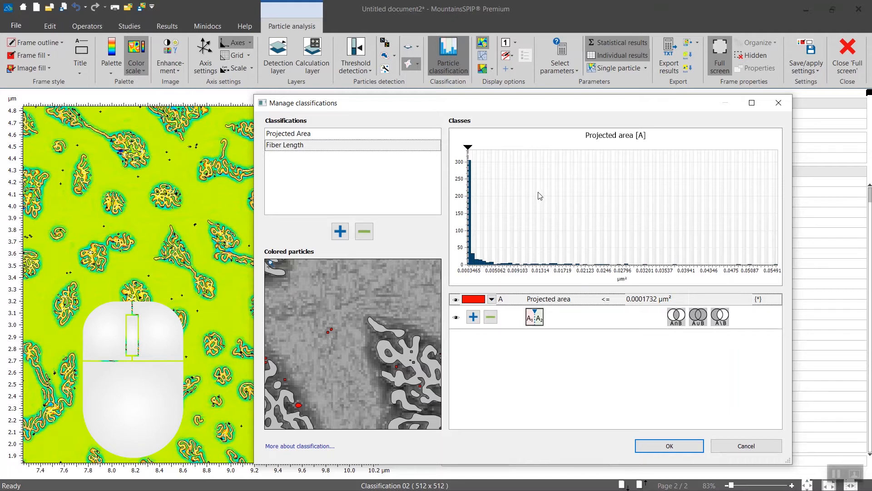
Change class A's projected-area condition to greater than or equal (>=).
{"action": "scroll", "coordinate": [371, 318], "scroll_direction": "down", "scroll_amount": 5}
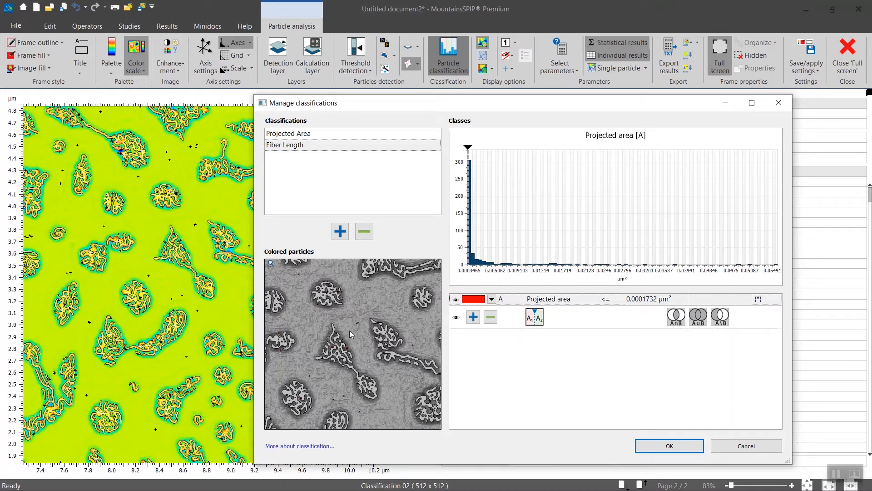
{"action": "left_click", "coordinate": [604, 301]}
{"action": "left_click", "coordinate": [619, 300]}
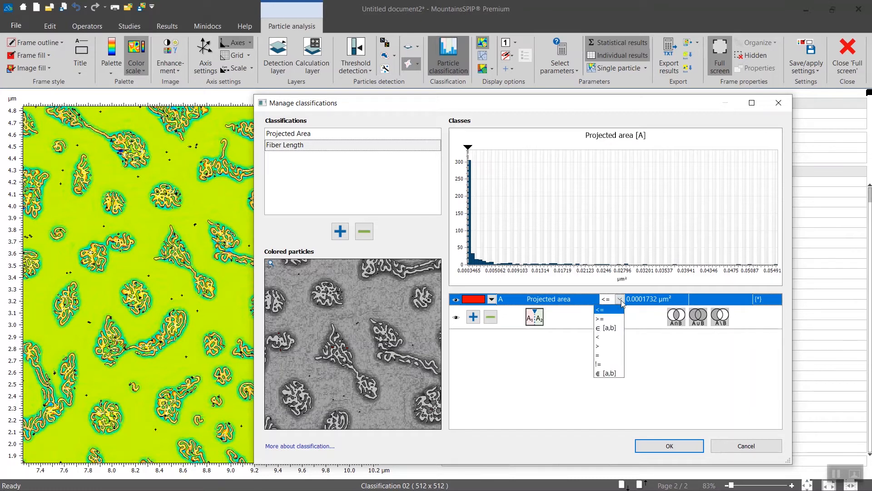
{"action": "left_click", "coordinate": [607, 321]}
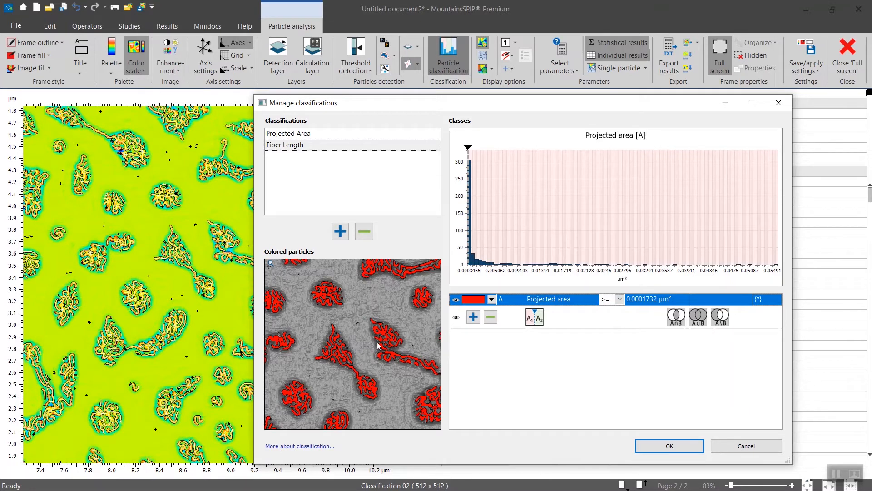
{"action": "scroll", "coordinate": [384, 337], "scroll_direction": "down", "scroll_amount": 3}
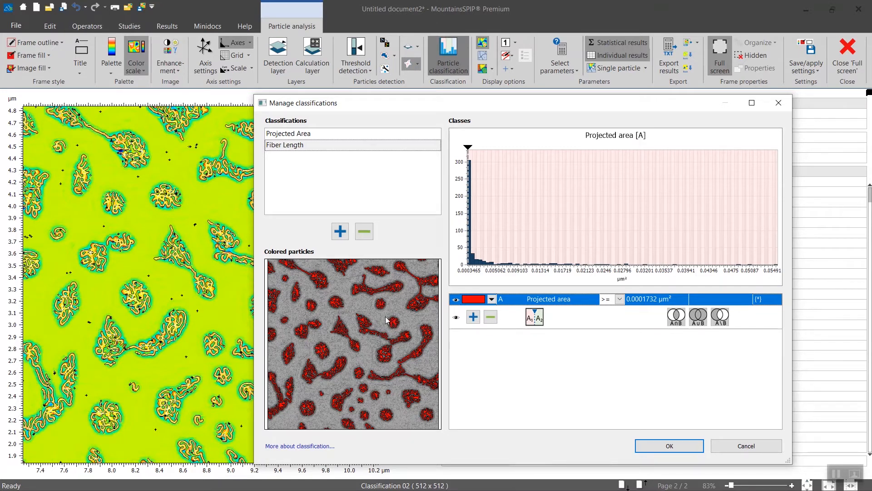
Add a second class, B, to the Fiber Length classification and base it on Skeleton length.
{"action": "left_click", "coordinate": [474, 317]}
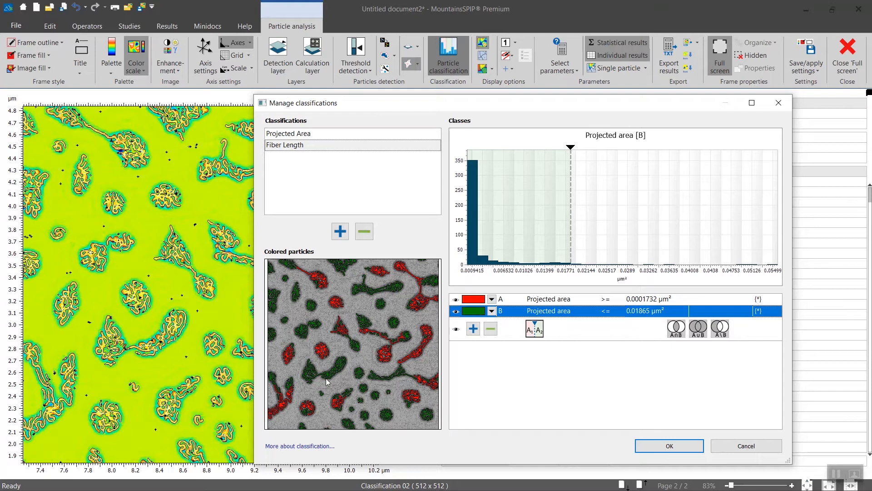
{"action": "left_click", "coordinate": [566, 311]}
{"action": "left_click", "coordinate": [594, 312]}
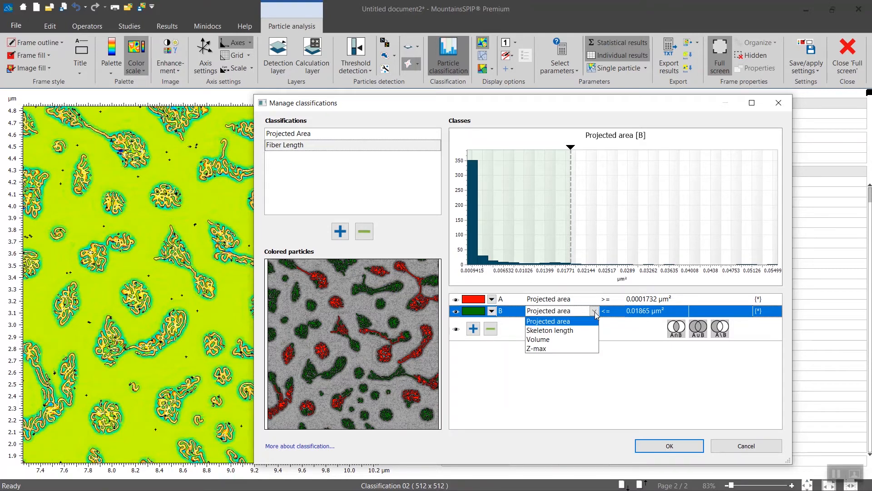
{"action": "left_click", "coordinate": [578, 330]}
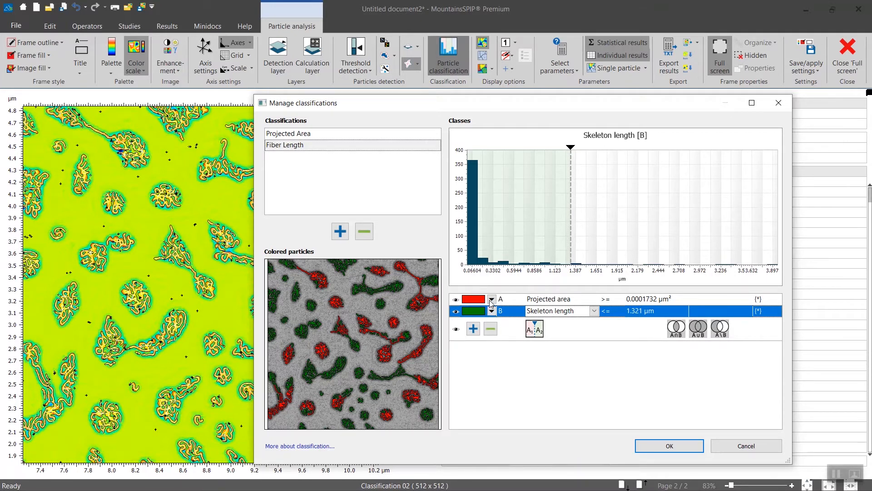
Restrict class B to the particles from class A.
{"action": "left_click", "coordinate": [763, 311]}
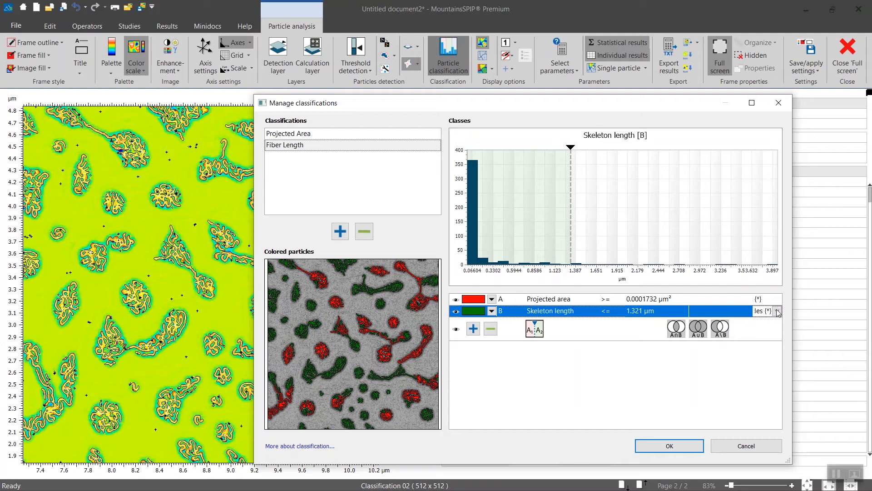
{"action": "left_click", "coordinate": [778, 312]}
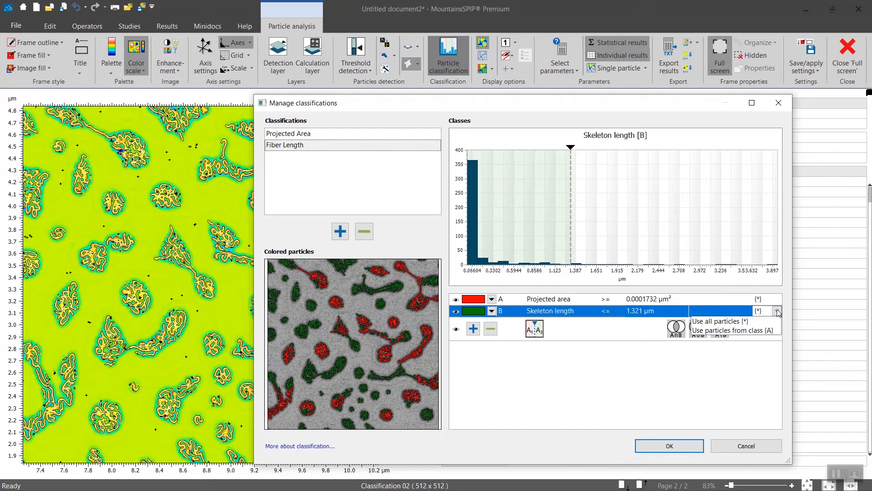
{"action": "left_click", "coordinate": [763, 330]}
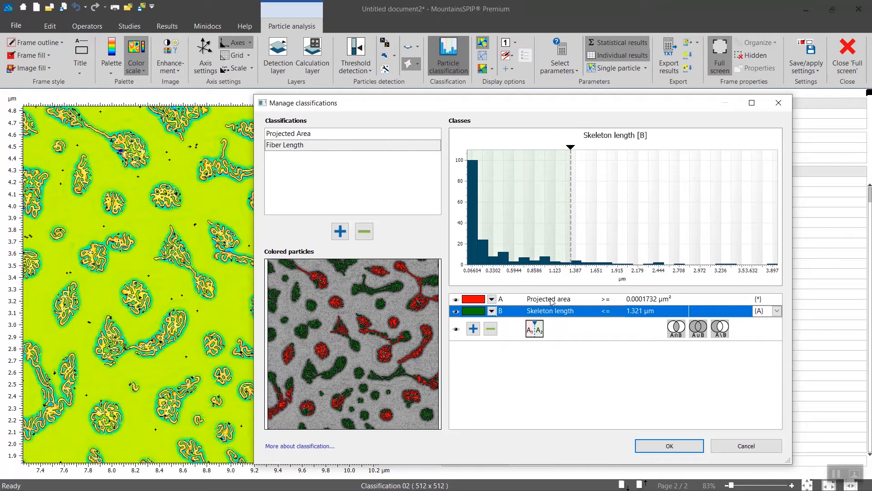
Hide class A, the projected-area class, from the Fiber Length study, checking the change in the particle preview.
{"action": "scroll", "coordinate": [354, 305], "scroll_direction": "up", "scroll_amount": 2}
{"action": "scroll", "coordinate": [353, 304], "scroll_direction": "up", "scroll_amount": 3}
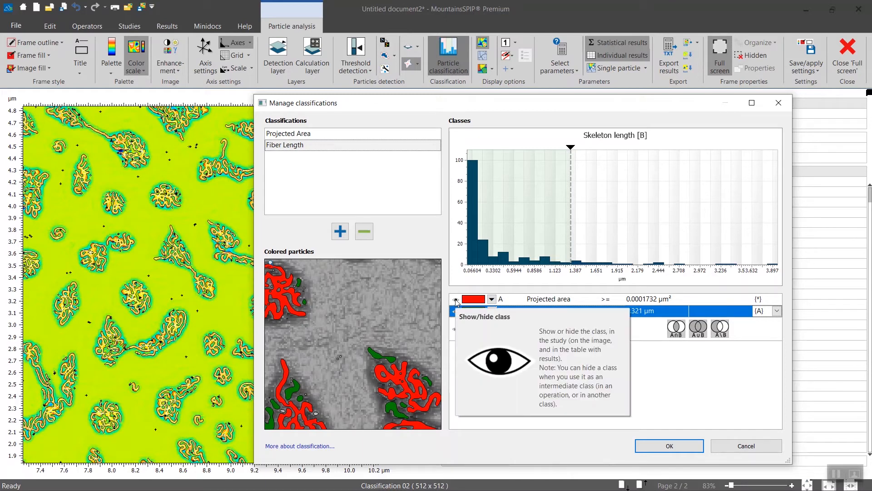
{"action": "left_click", "coordinate": [455, 301]}
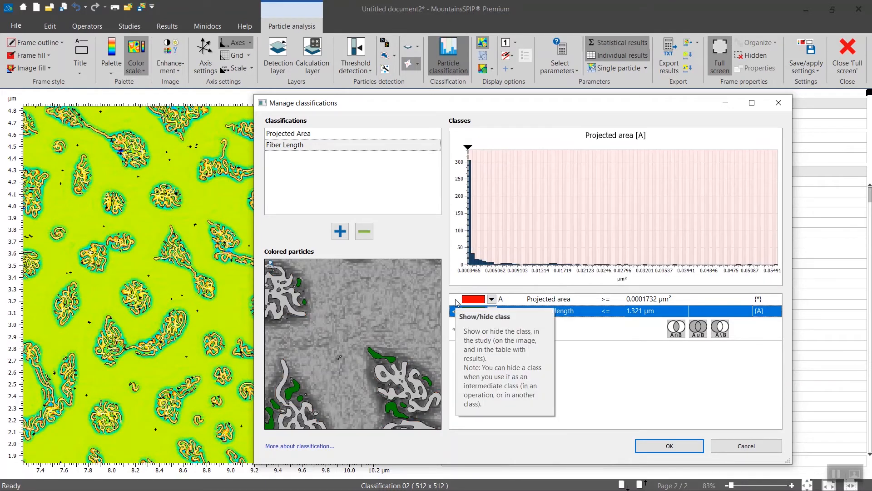
{"action": "scroll", "coordinate": [388, 329], "scroll_direction": "down", "scroll_amount": 1}
{"action": "left_click", "coordinate": [467, 301]}
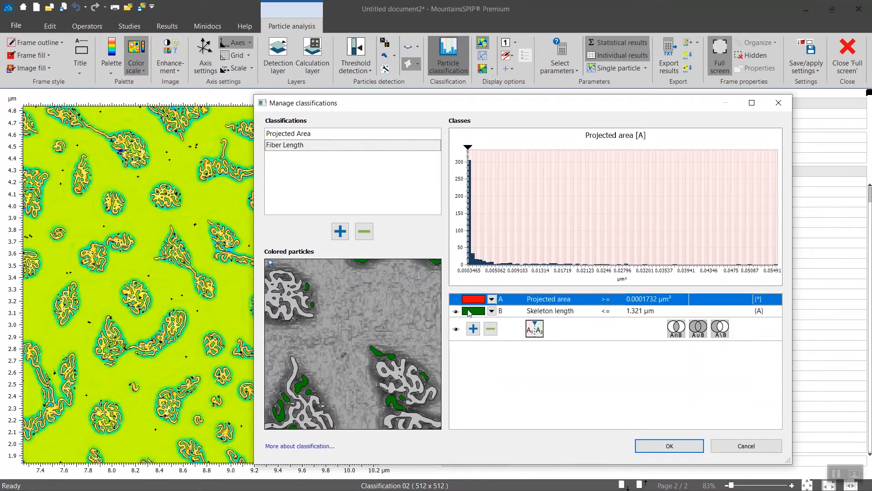
Split class B into three linked skeleton-length classes with limits at 1.321 µm and 2.642 µm.
{"action": "left_click", "coordinate": [468, 310]}
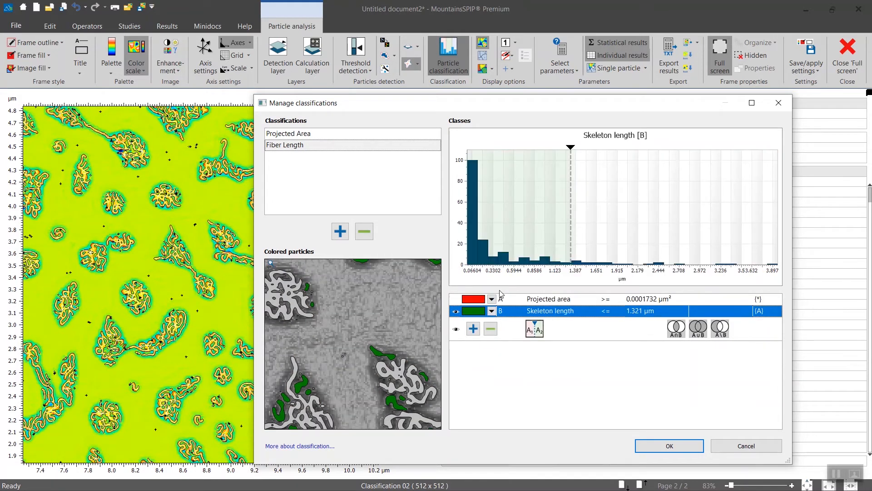
{"action": "left_click", "coordinate": [537, 331]}
{"action": "left_click", "coordinate": [535, 341]}
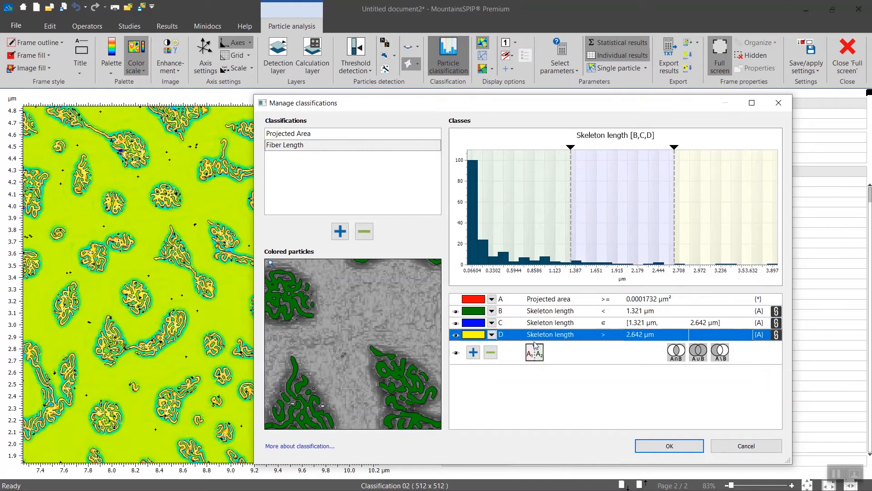
{"action": "scroll", "coordinate": [406, 314], "scroll_direction": "down", "scroll_amount": 5}
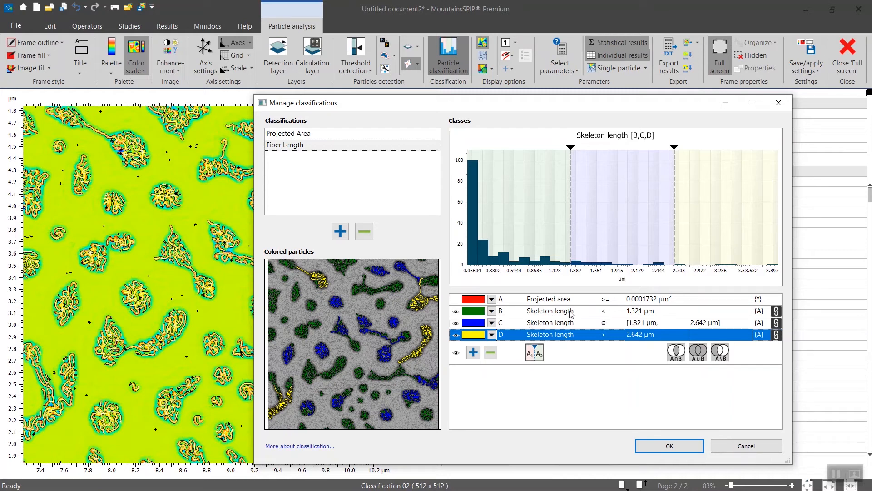
Rename the three skeleton-length classes B, C and D as Short, Medium and Long.
{"action": "left_click", "coordinate": [512, 312]}
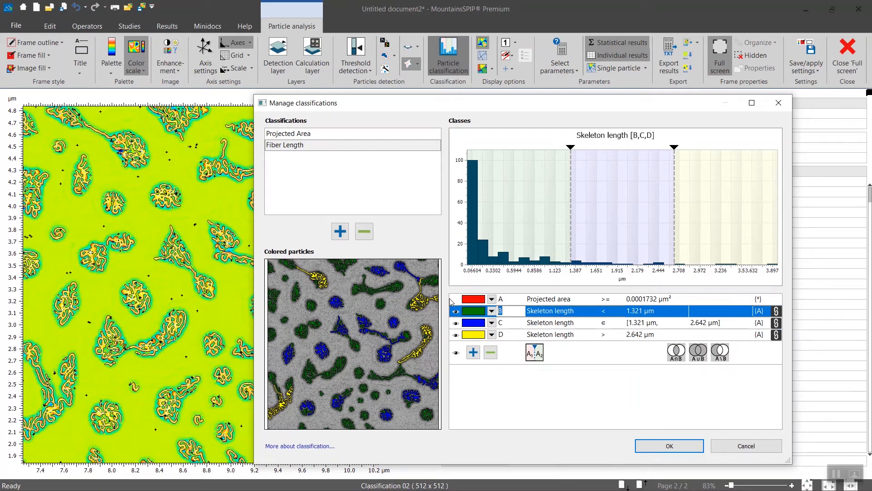
{"action": "type", "text": "Short"}
{"action": "key", "text": "Return"}
{"action": "left_click", "coordinate": [503, 323]}
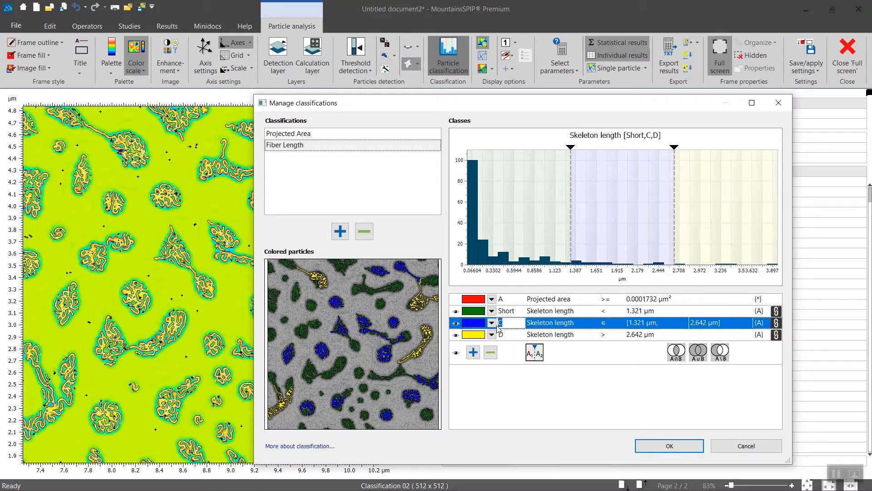
{"action": "type", "text": "Medium"}
{"action": "key", "text": "Return"}
{"action": "left_click", "coordinate": [506, 335]}
{"action": "double_click", "coordinate": [502, 336]}
{"action": "type", "text": "Long"}
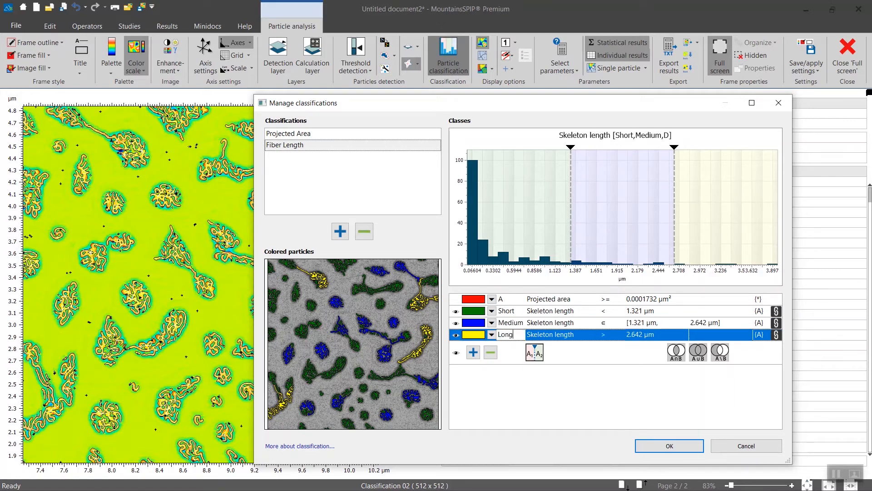
{"action": "key", "text": "Return"}
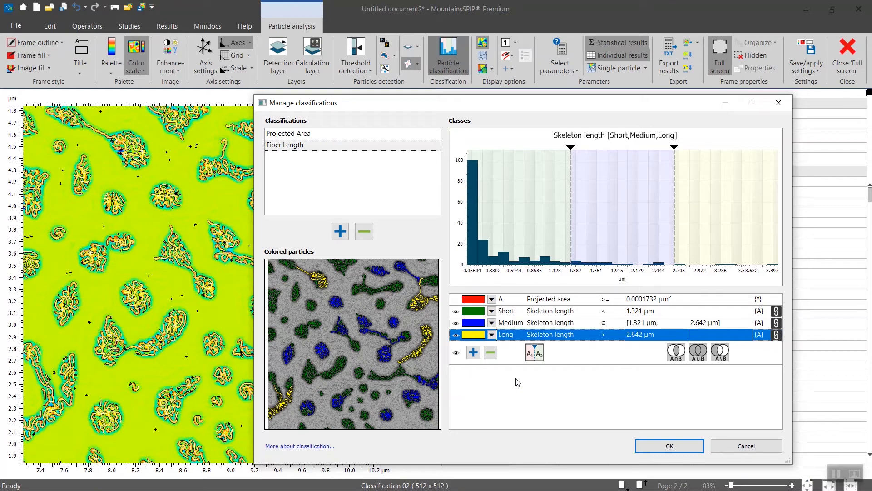
Change the color of class A to light gray.
{"action": "left_click", "coordinate": [492, 312]}
{"action": "left_click", "coordinate": [492, 312]}
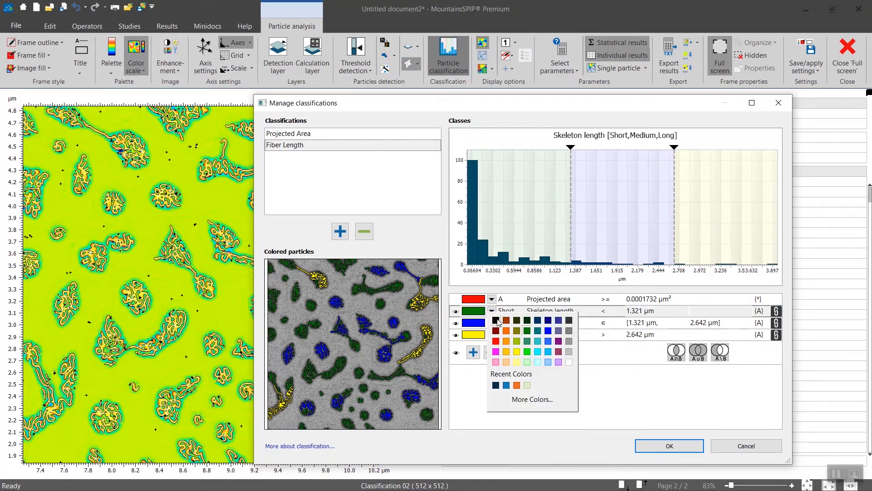
{"action": "left_click", "coordinate": [479, 303]}
{"action": "left_click", "coordinate": [491, 299]}
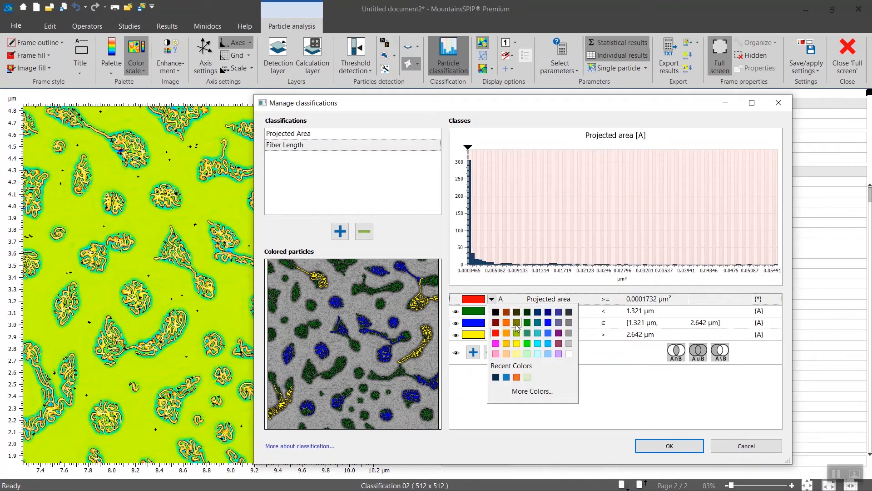
{"action": "left_click", "coordinate": [517, 322]}
{"action": "left_click", "coordinate": [492, 300]}
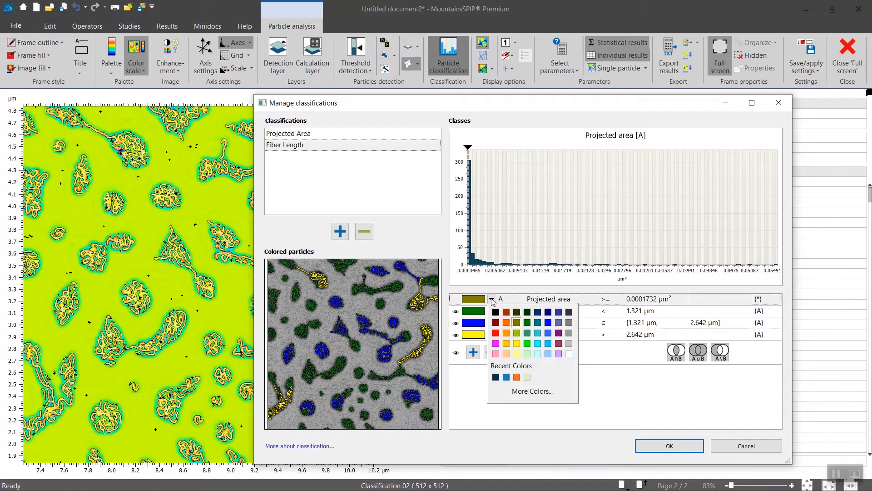
{"action": "left_click", "coordinate": [569, 343]}
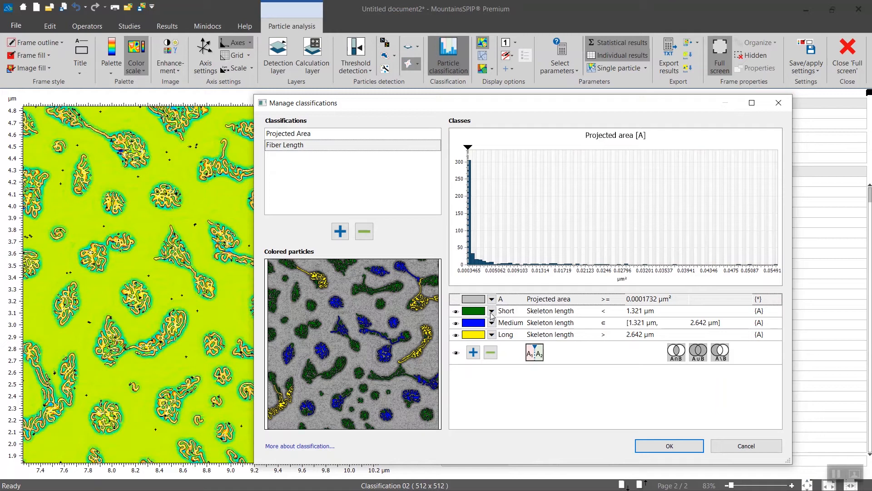
Color class Short orange, Medium light blue and Long dull green, and apply the classifications.
{"action": "left_click", "coordinate": [491, 311]}
{"action": "left_click", "coordinate": [491, 313]}
{"action": "left_click", "coordinate": [491, 312]}
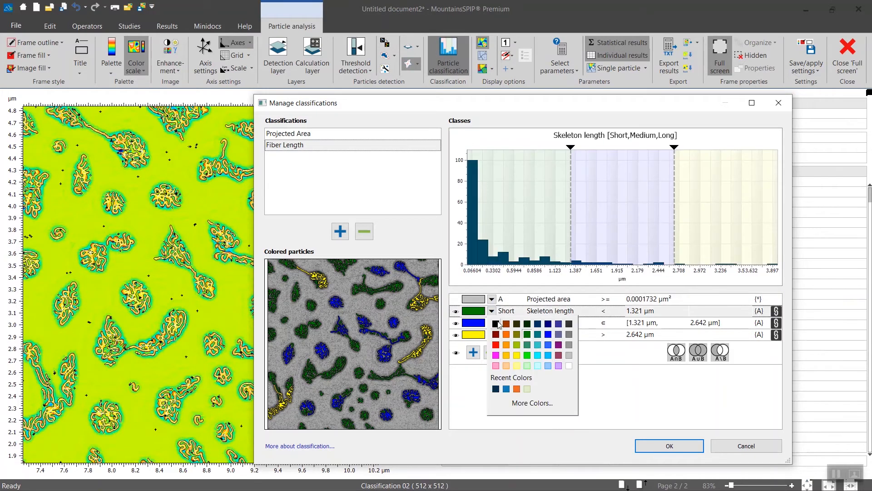
{"action": "left_click", "coordinate": [513, 337]}
{"action": "left_click", "coordinate": [492, 323]}
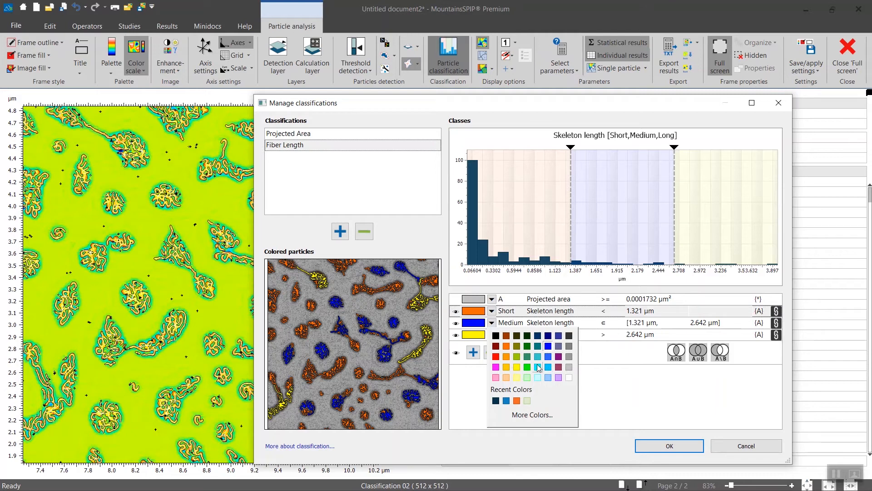
{"action": "left_click", "coordinate": [548, 366]}
{"action": "left_click", "coordinate": [492, 335]}
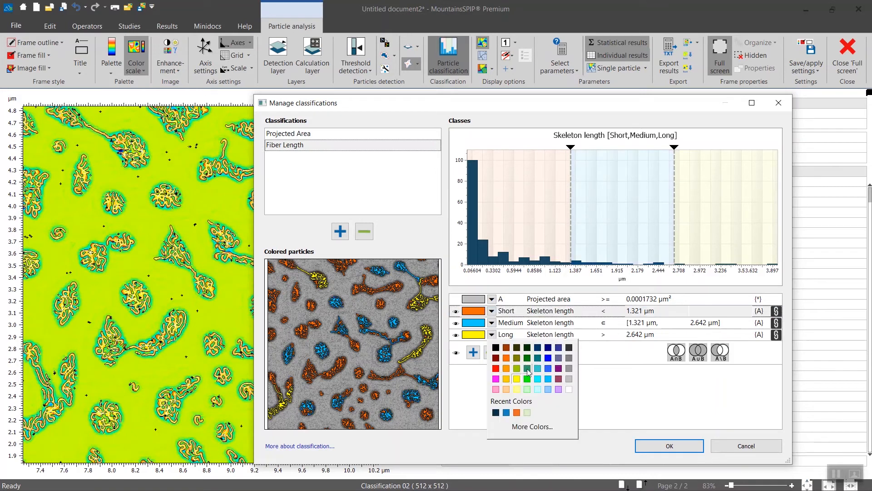
{"action": "left_click", "coordinate": [528, 373]}
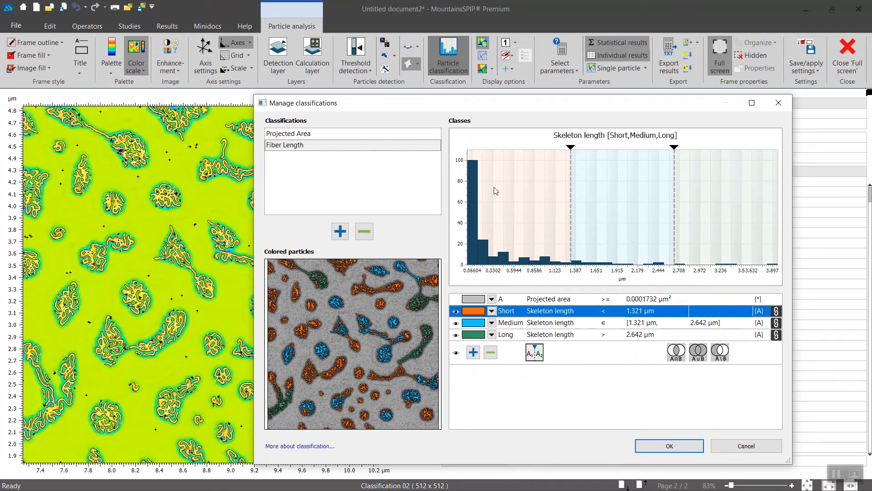
{"action": "left_click", "coordinate": [668, 446]}
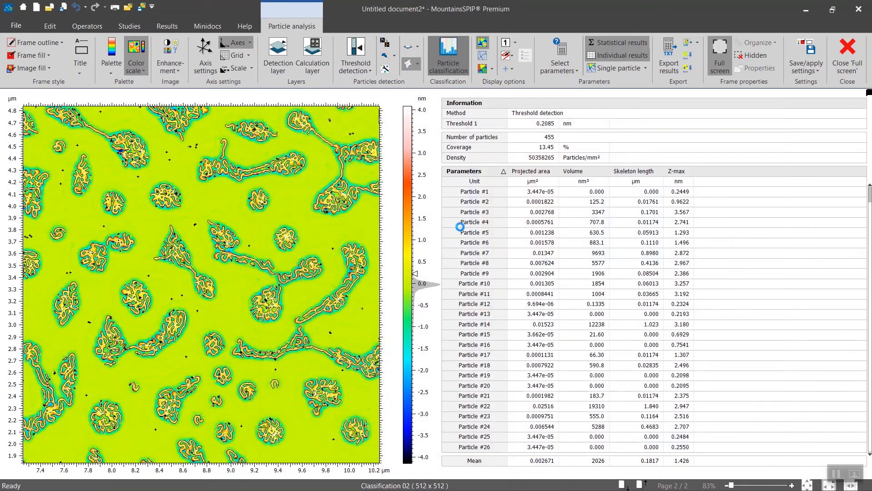
Show the particles colored by class on the image and turn off the skeleton display.
{"action": "left_click", "coordinate": [484, 69]}
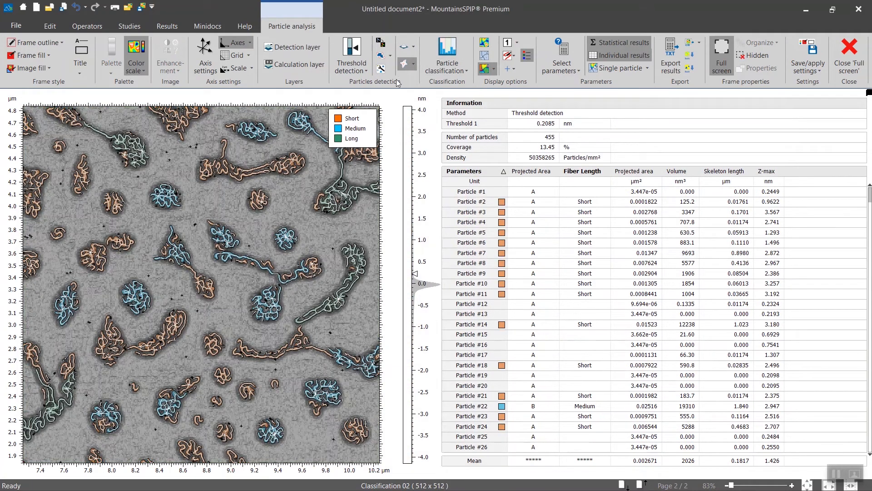
{"action": "left_click", "coordinate": [414, 63]}
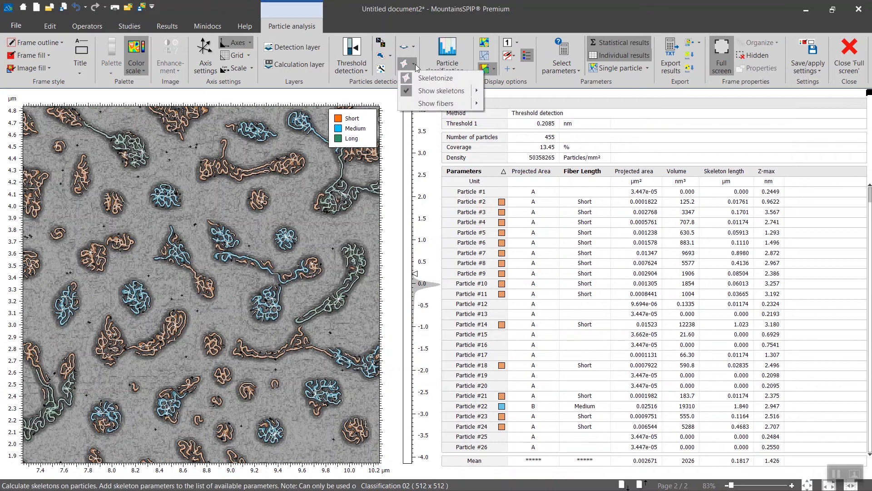
{"action": "left_click", "coordinate": [424, 91]}
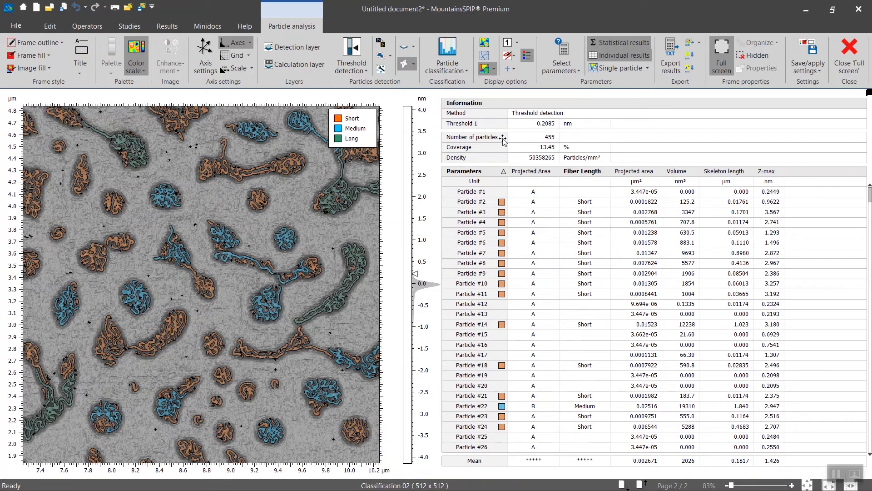
View the particles colored by the Projected Area classification, and return to the Fiber Length classification.
{"action": "left_click", "coordinate": [468, 69]}
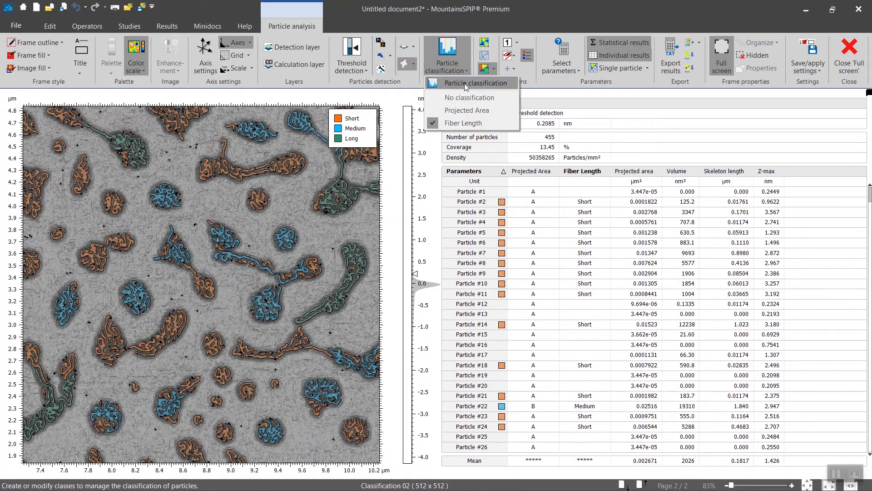
{"action": "left_click", "coordinate": [497, 110]}
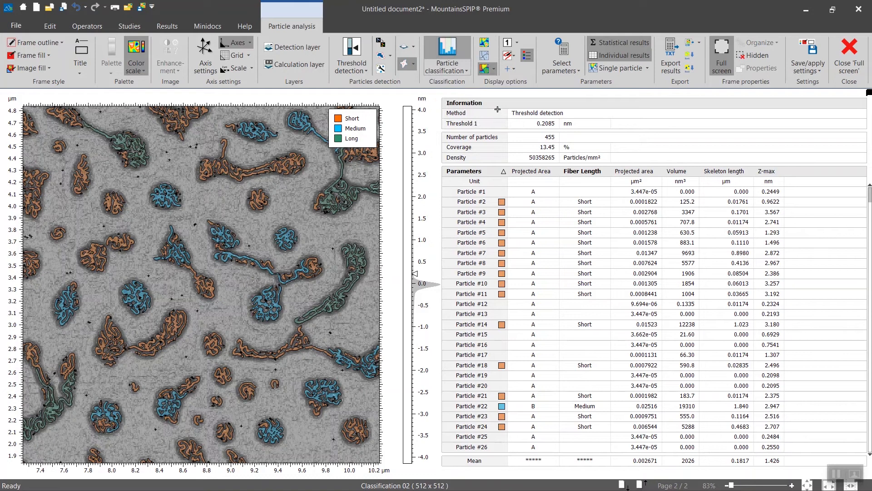
{"action": "left_click", "coordinate": [467, 70]}
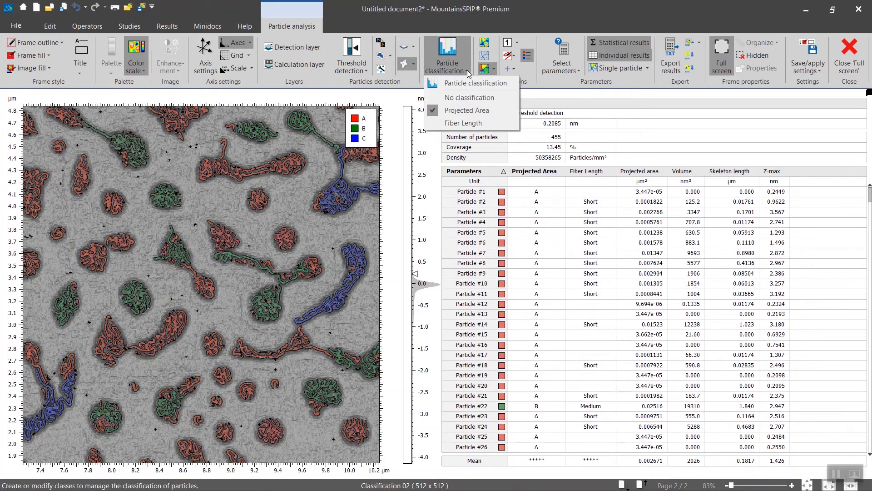
{"action": "left_click", "coordinate": [495, 121]}
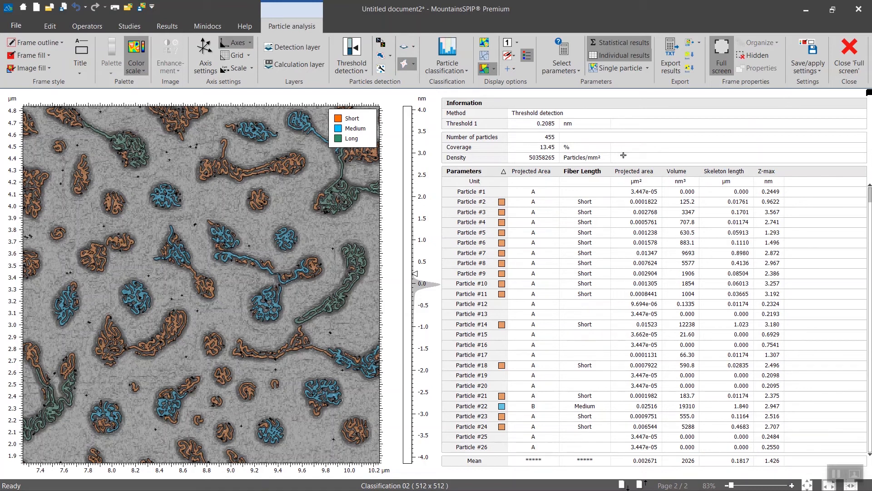
Export the statistical and individual results as a result grid to the CSV file "Particle analysis - Export - V8" and open it.
{"action": "left_click", "coordinate": [666, 70]}
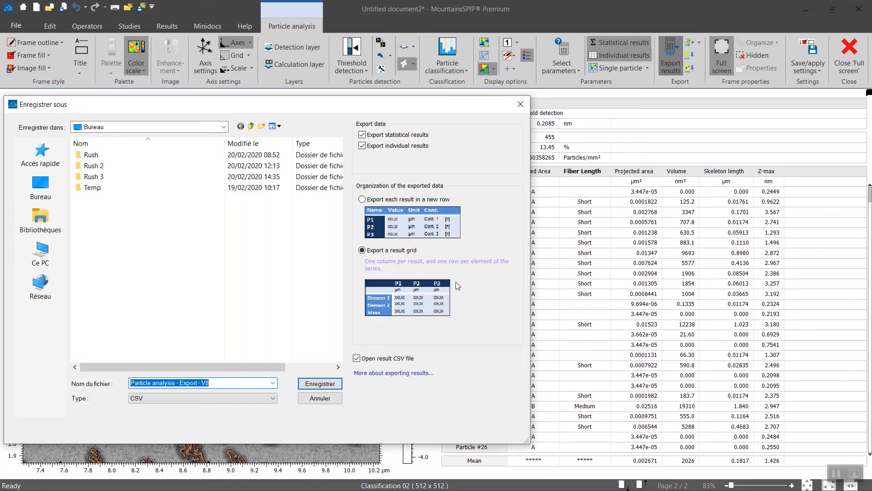
{"action": "left_click", "coordinate": [321, 384]}
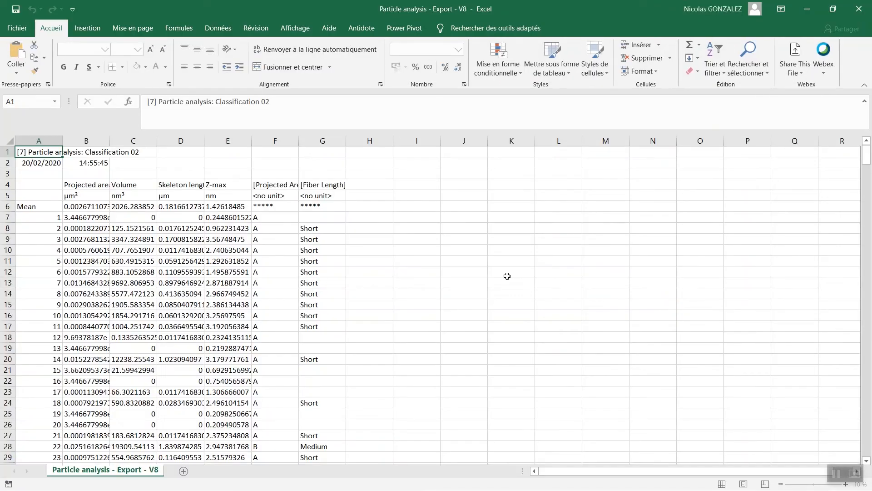
Widen the first Projected area column and the two classification columns in the exported Excel sheet.
{"action": "left_click_drag", "start_coordinate": [63, 140], "coordinate": [185, 141]}
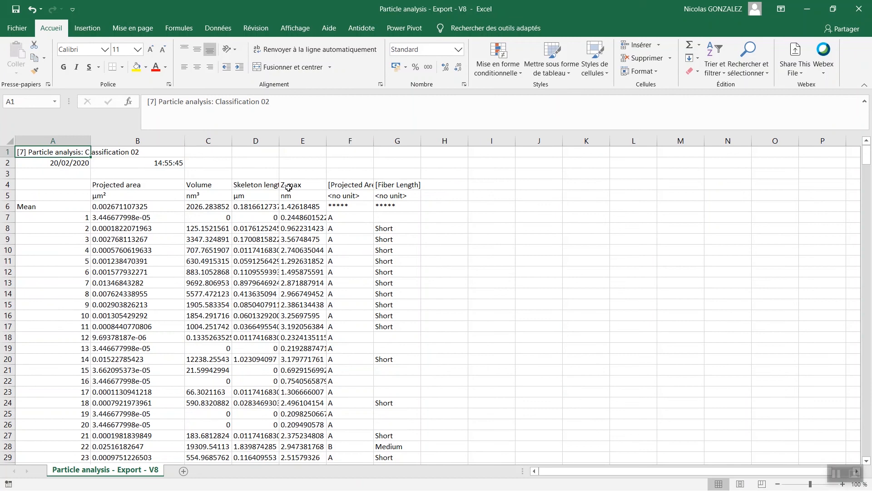
{"action": "left_click_drag", "start_coordinate": [374, 141], "coordinate": [475, 141]}
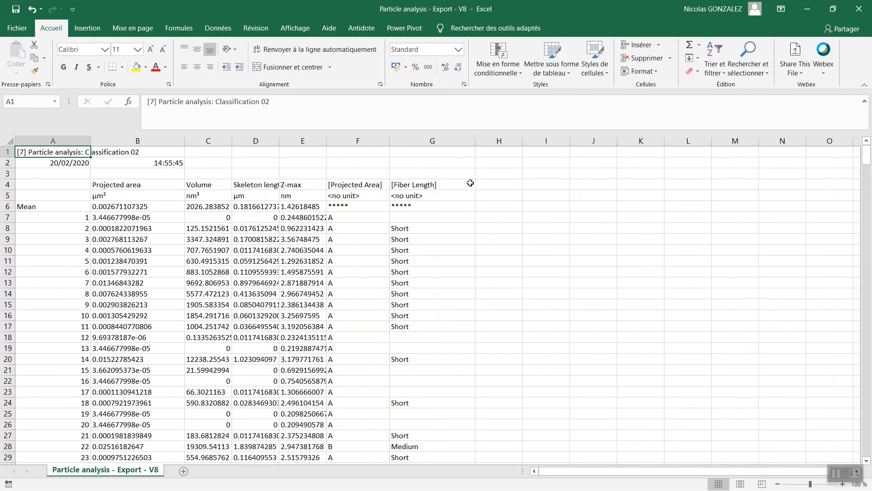